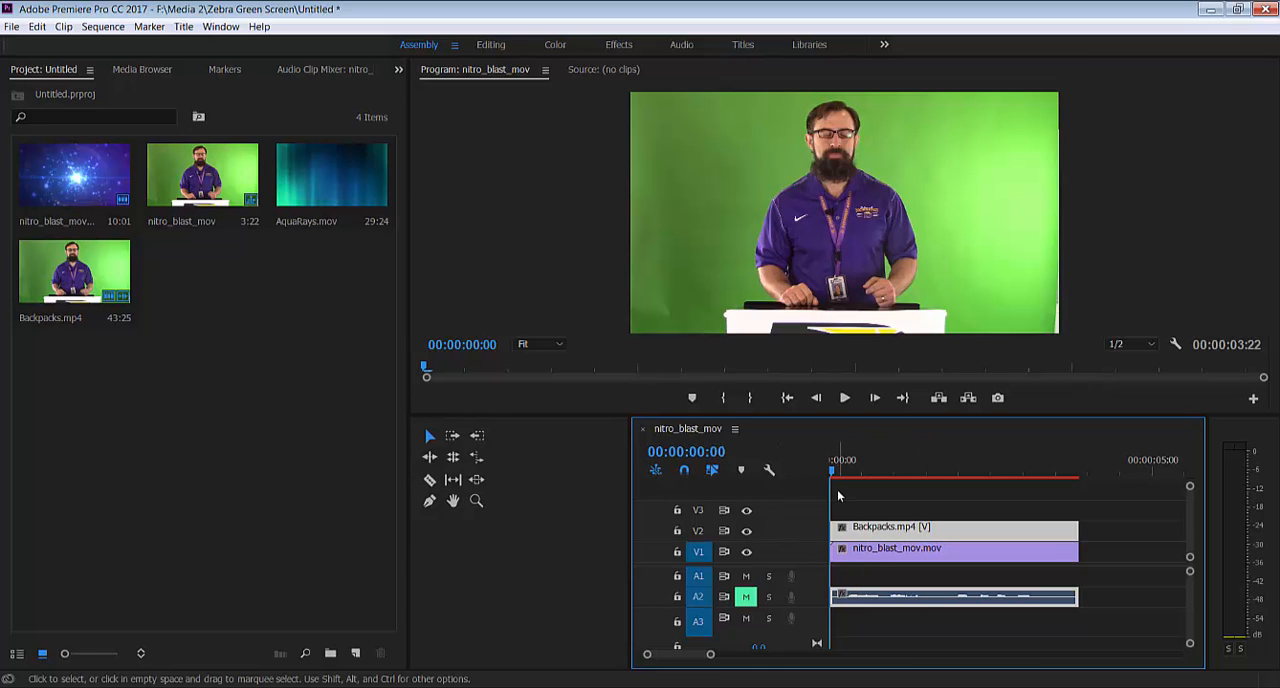
Preview the green-screen footage, check the nitro_blast background with track V2 hidden, and restore V2 with the playhead at 00:00:02:06
key("space")
left_click(991, 465)
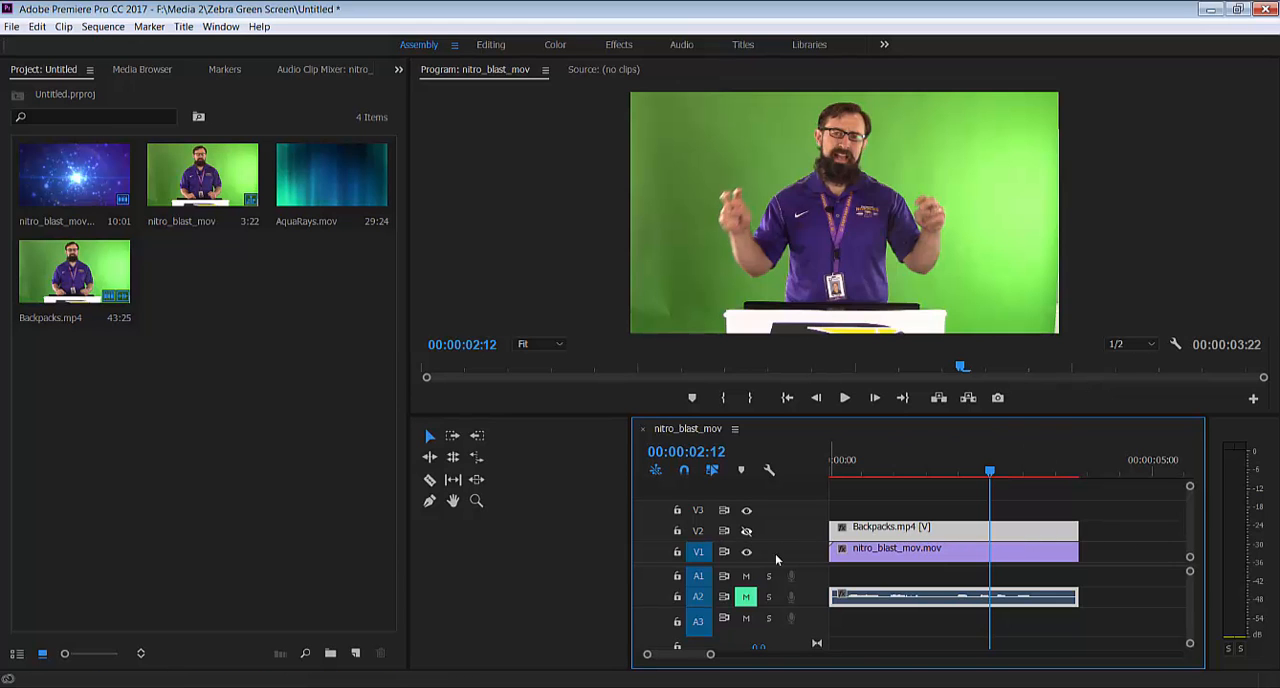
left_click_drag(989, 478, 948, 483)
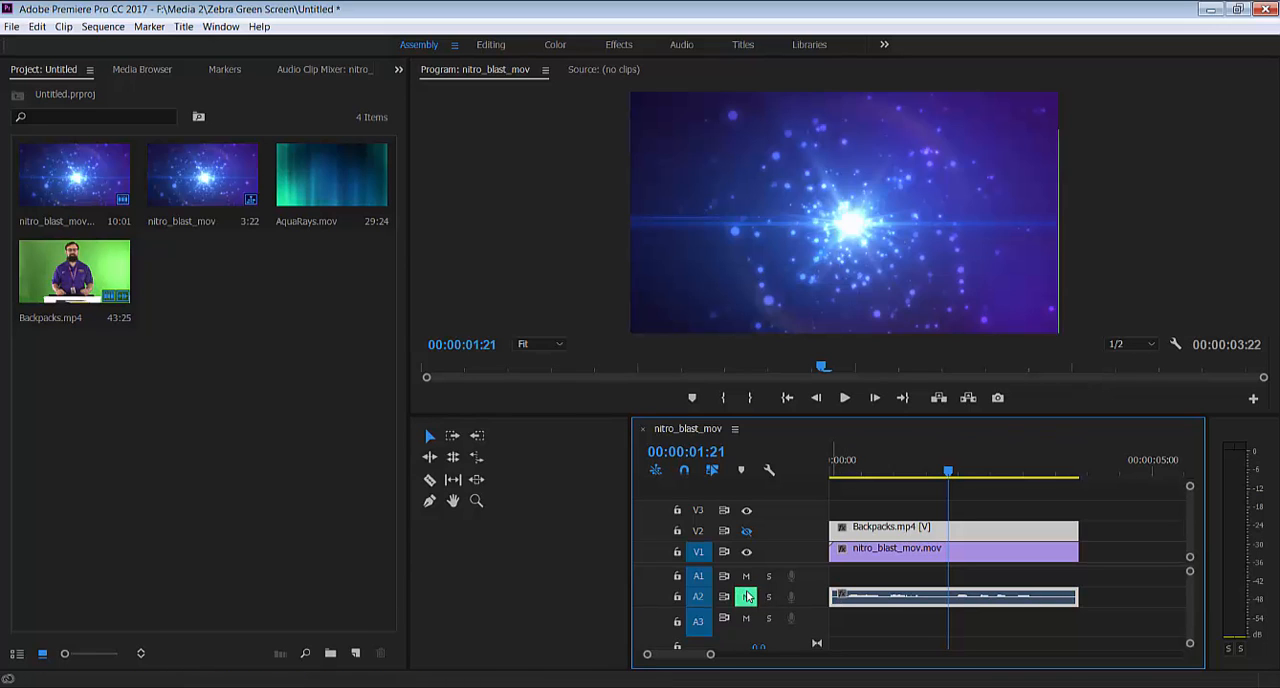
left_click_drag(946, 480, 868, 481)
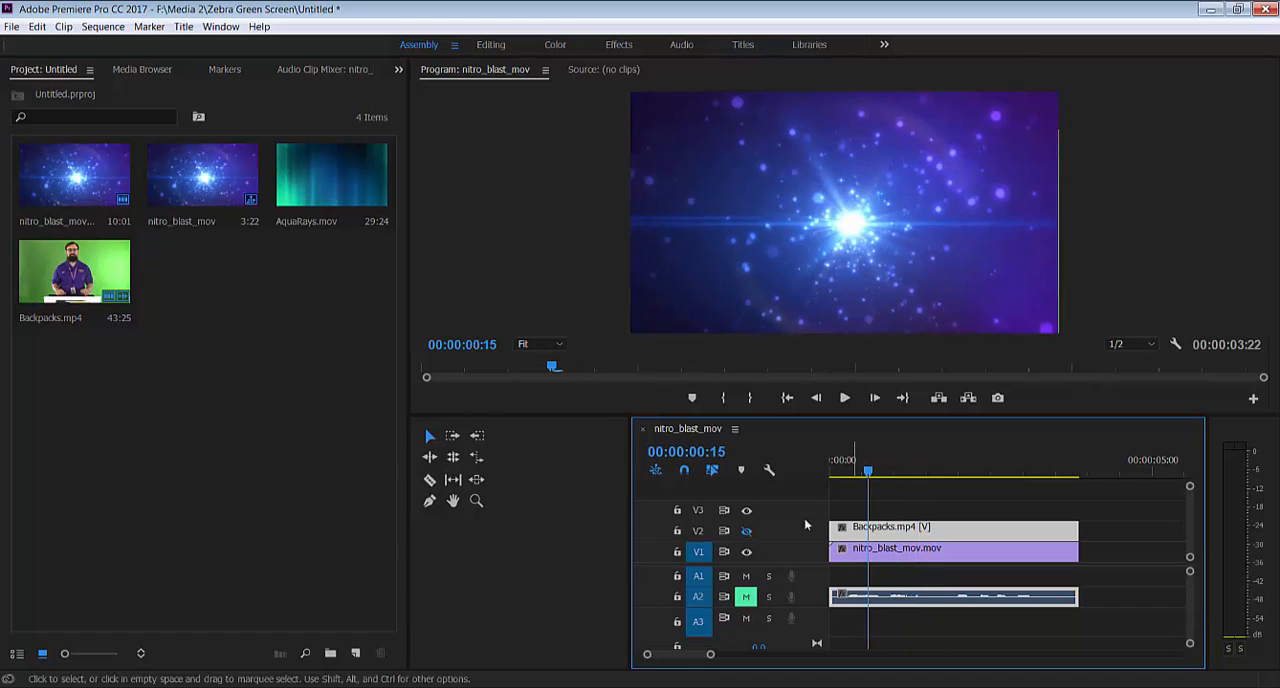
left_click(746, 532)
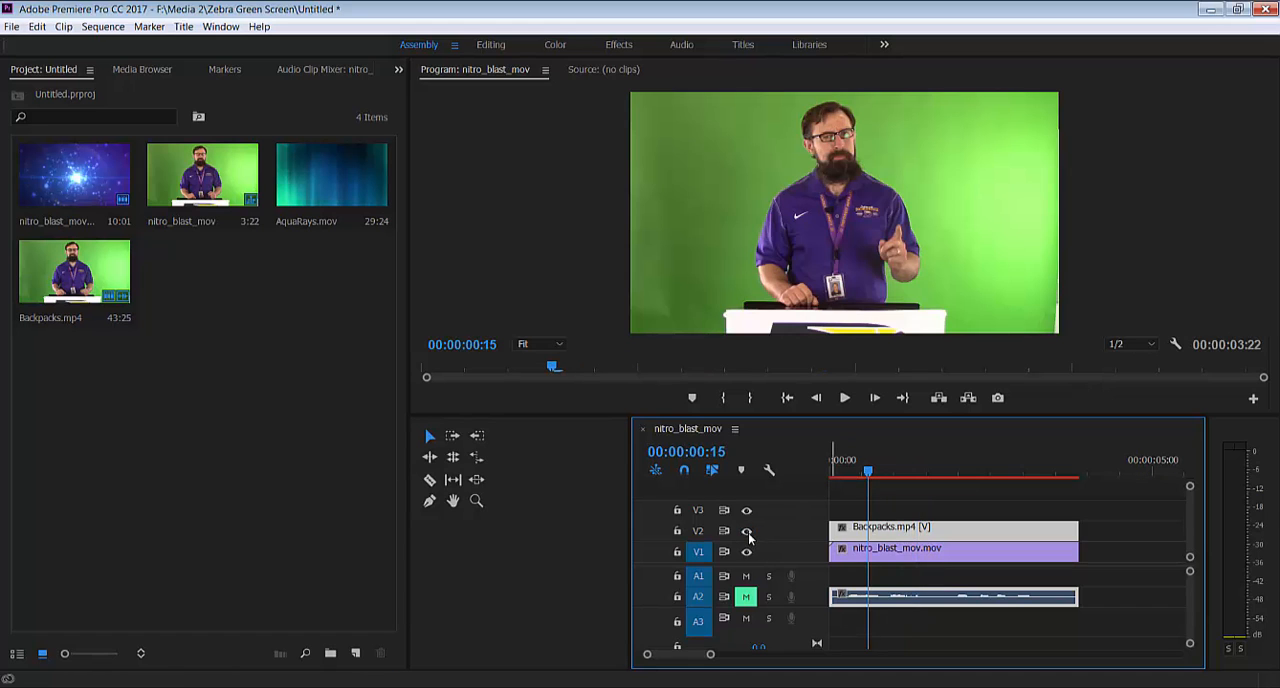
left_click_drag(869, 474, 974, 470)
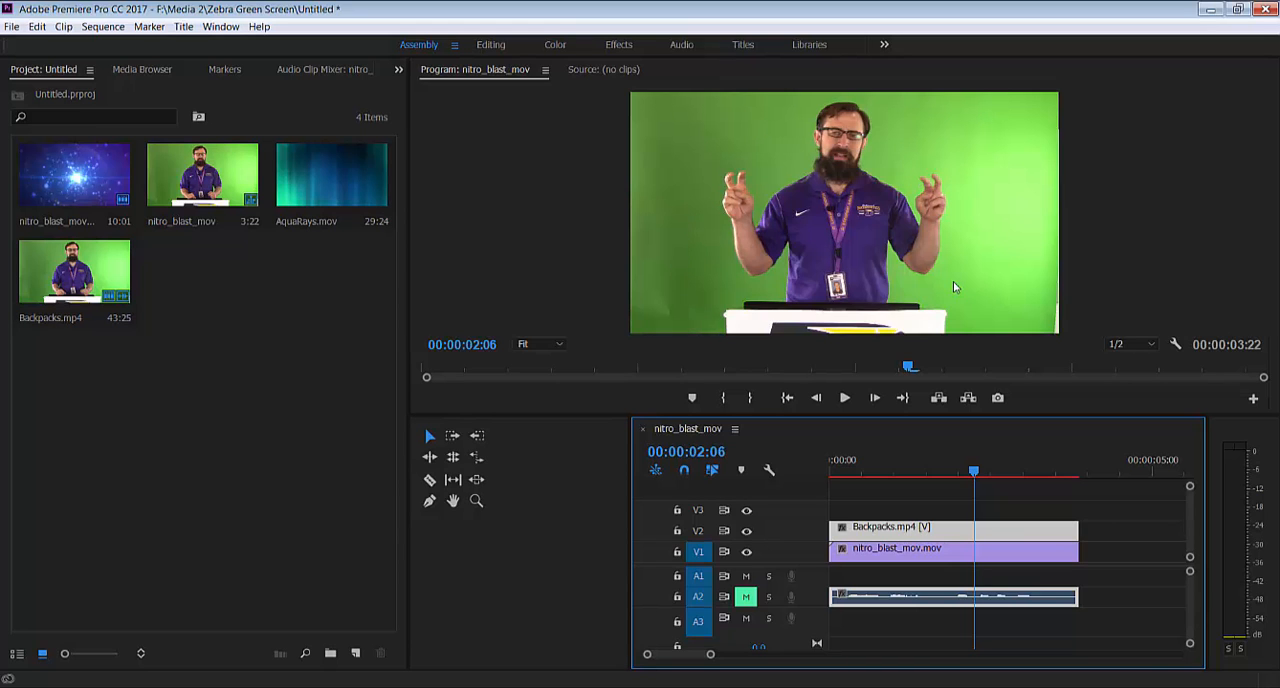
Find the Ultra Key video effect in the Effects workspace and apply it to the Backpacks.mp4 clip on V2
left_click(614, 46)
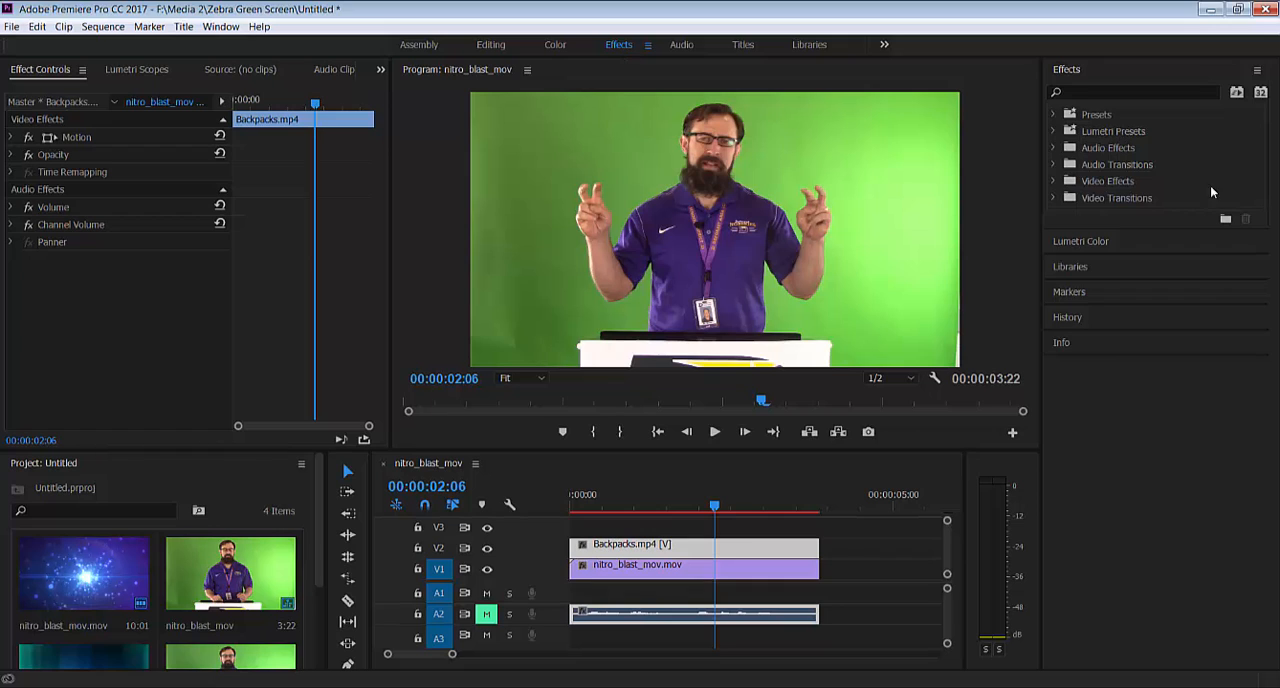
left_click(1121, 91)
type("ultra")
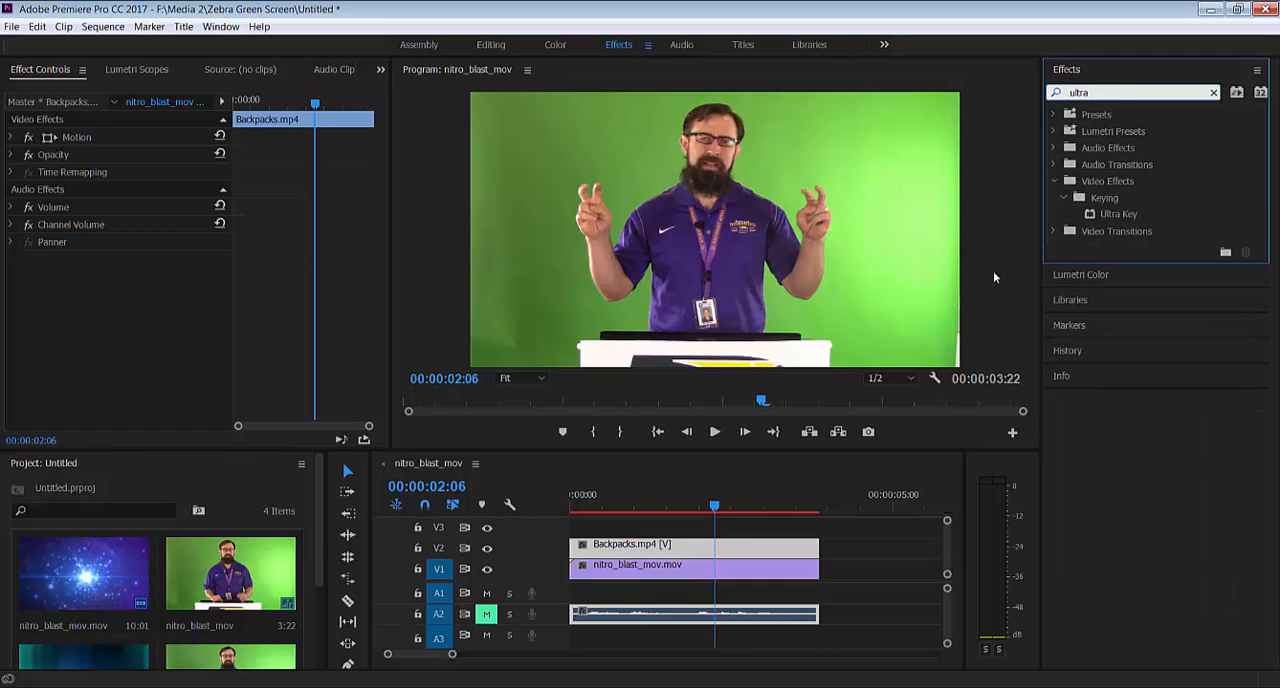
left_click(1120, 214)
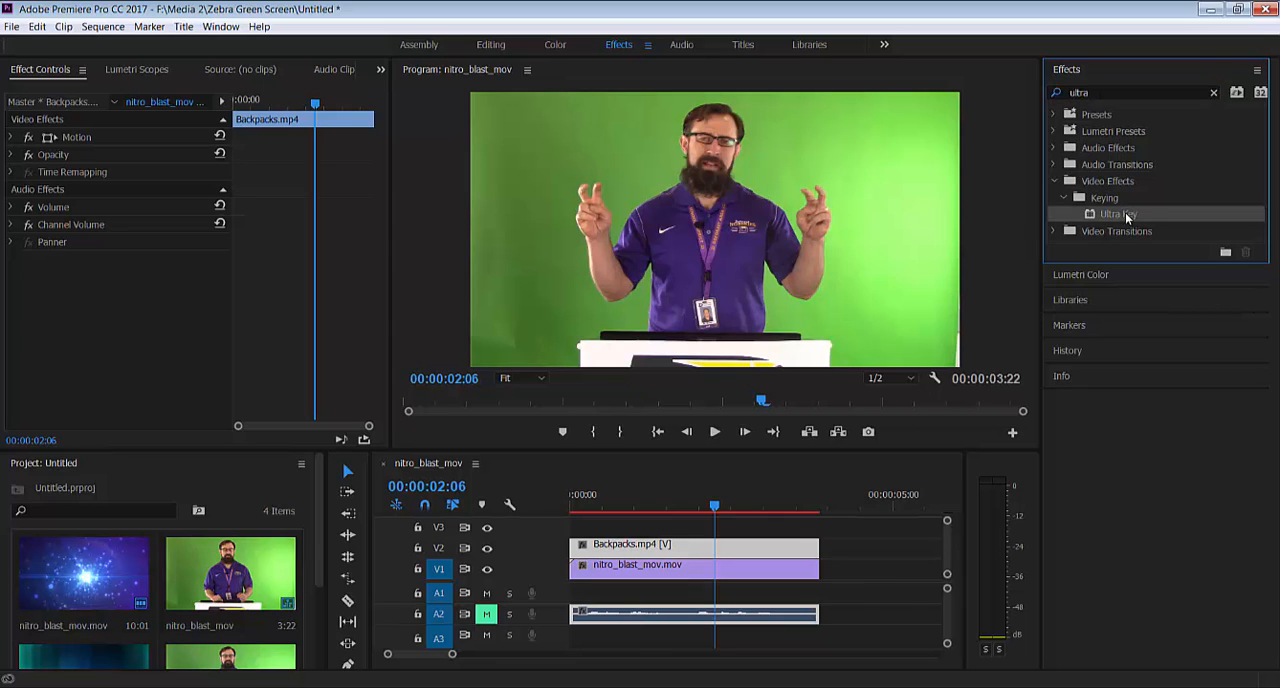
left_click_drag(1127, 209, 692, 546)
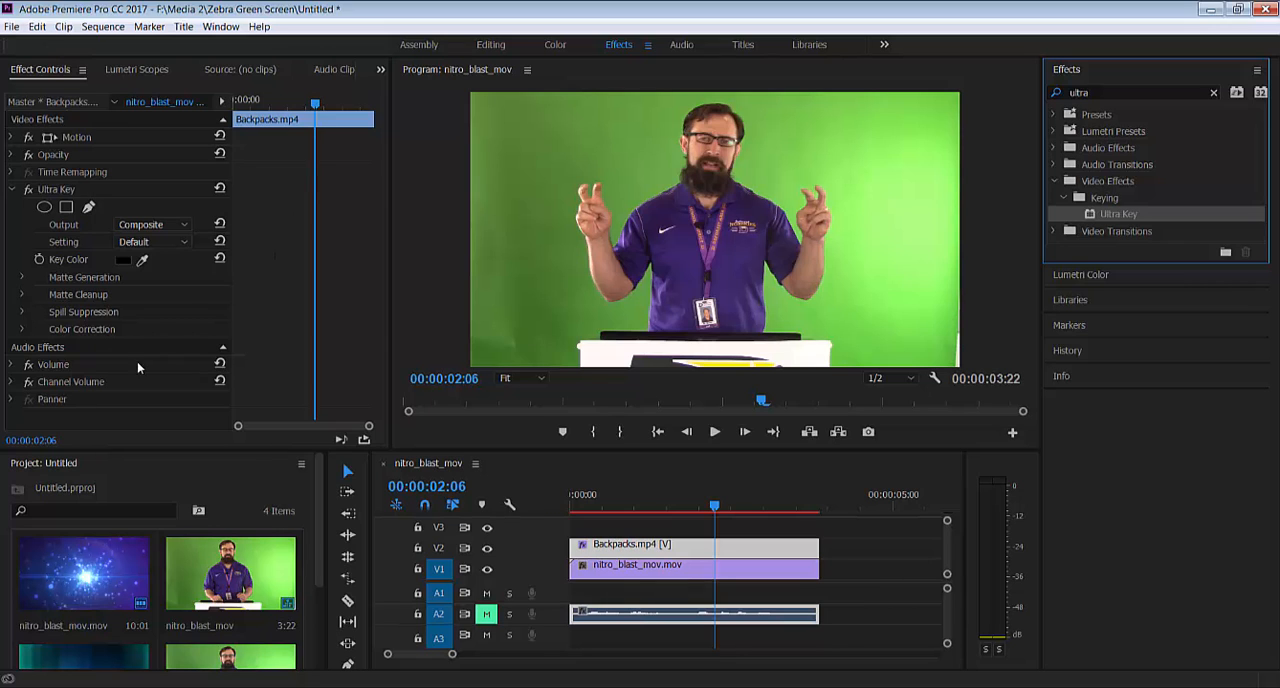
Sample the green backdrop beside the presenter's head as the Ultra Key key color for the Backpacks.mp4 clip
left_click(147, 69)
left_click(231, 70)
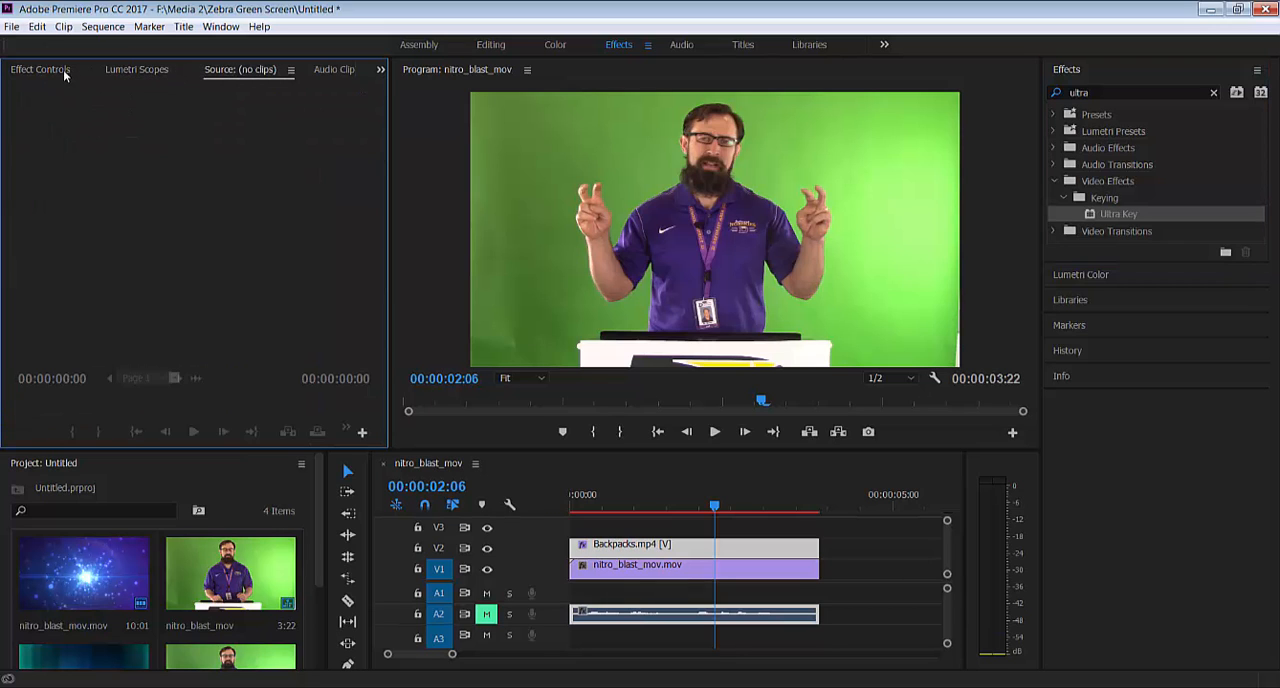
left_click(62, 70)
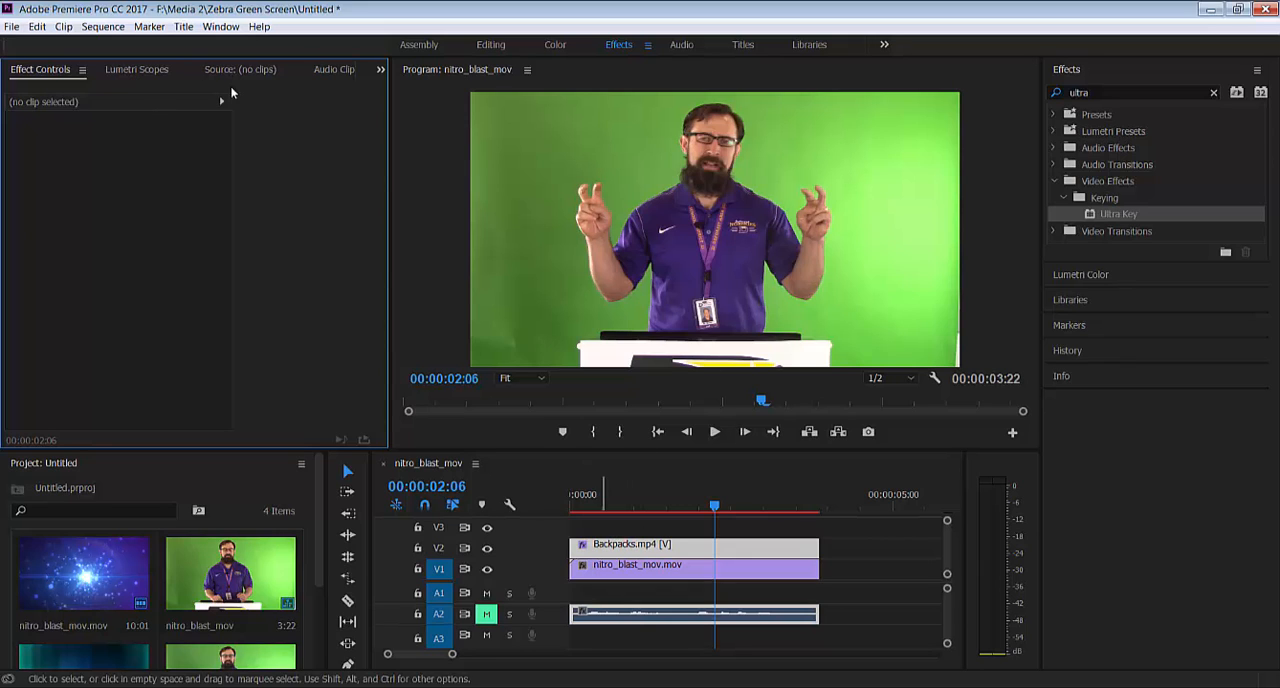
left_click(668, 545)
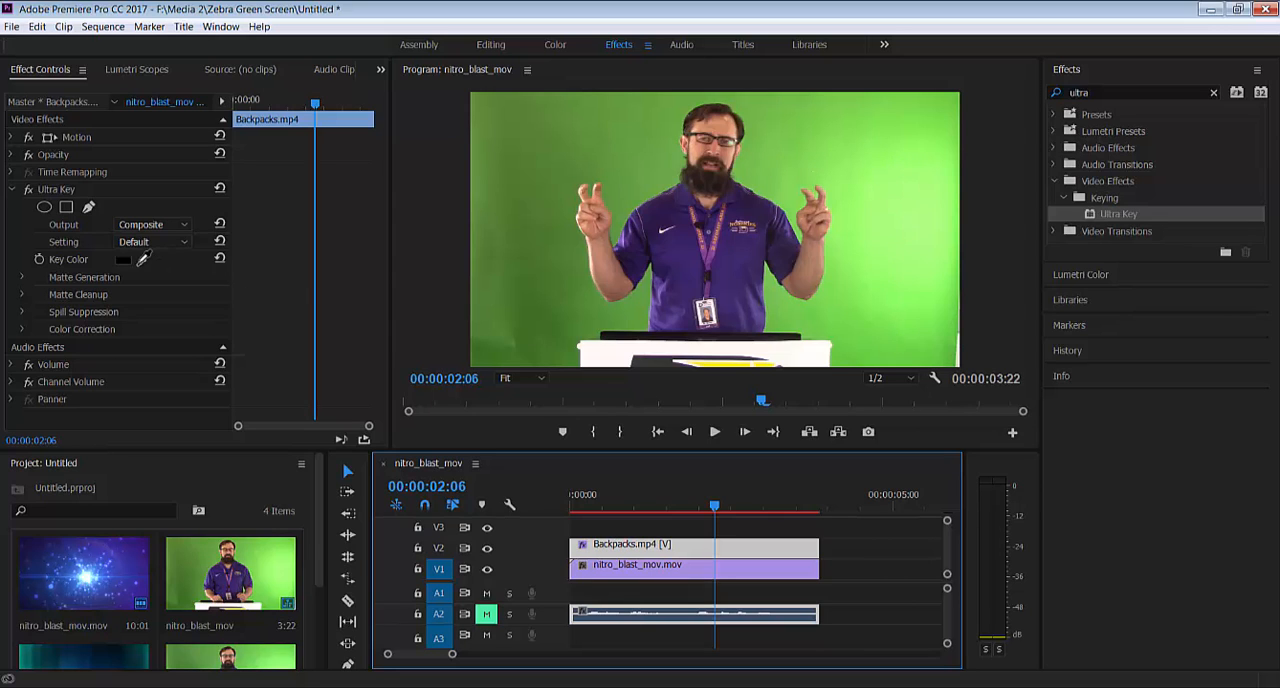
left_click(143, 259)
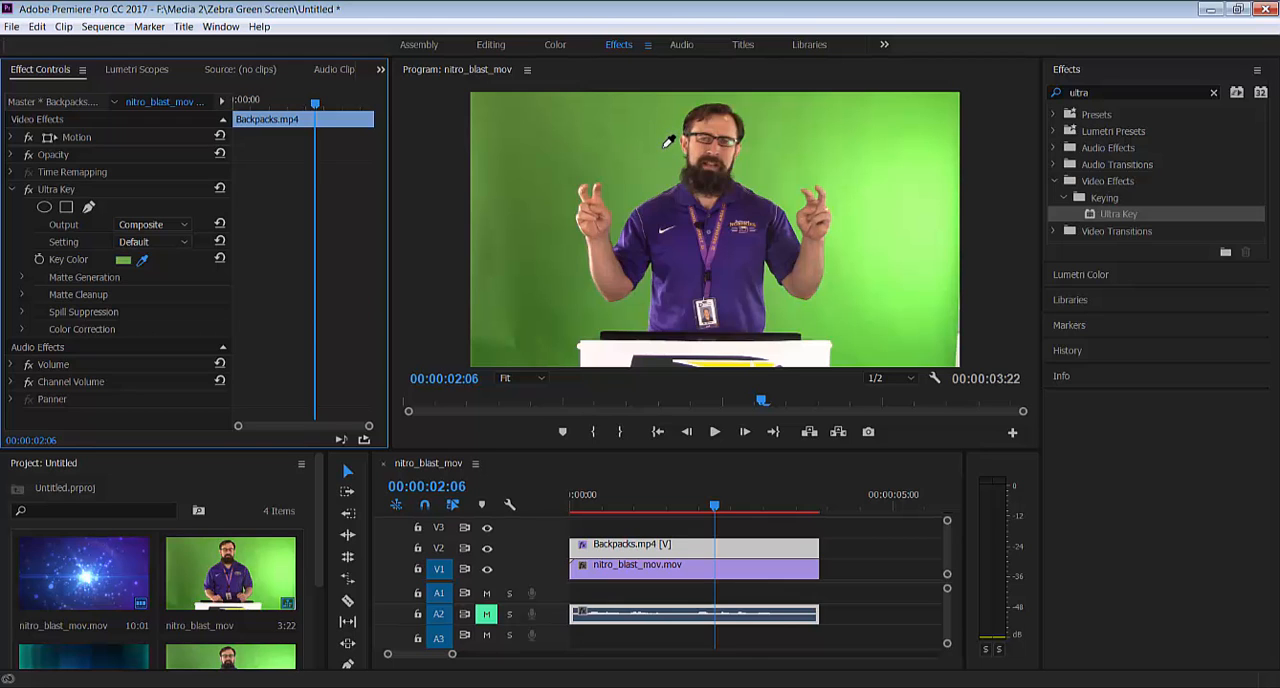
left_click(665, 147)
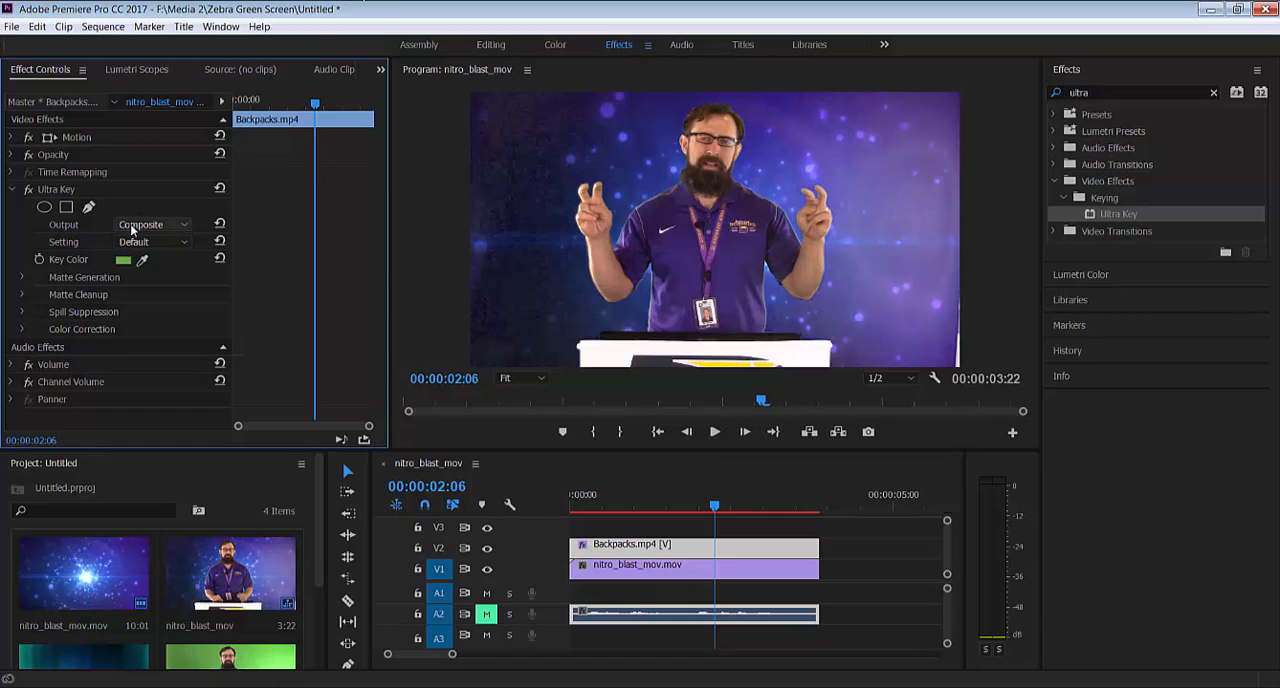
Set the Ultra Key output to Alpha Channel, and set the matte generation Transparency to 38 and Pedestal to 100
left_click(161, 228)
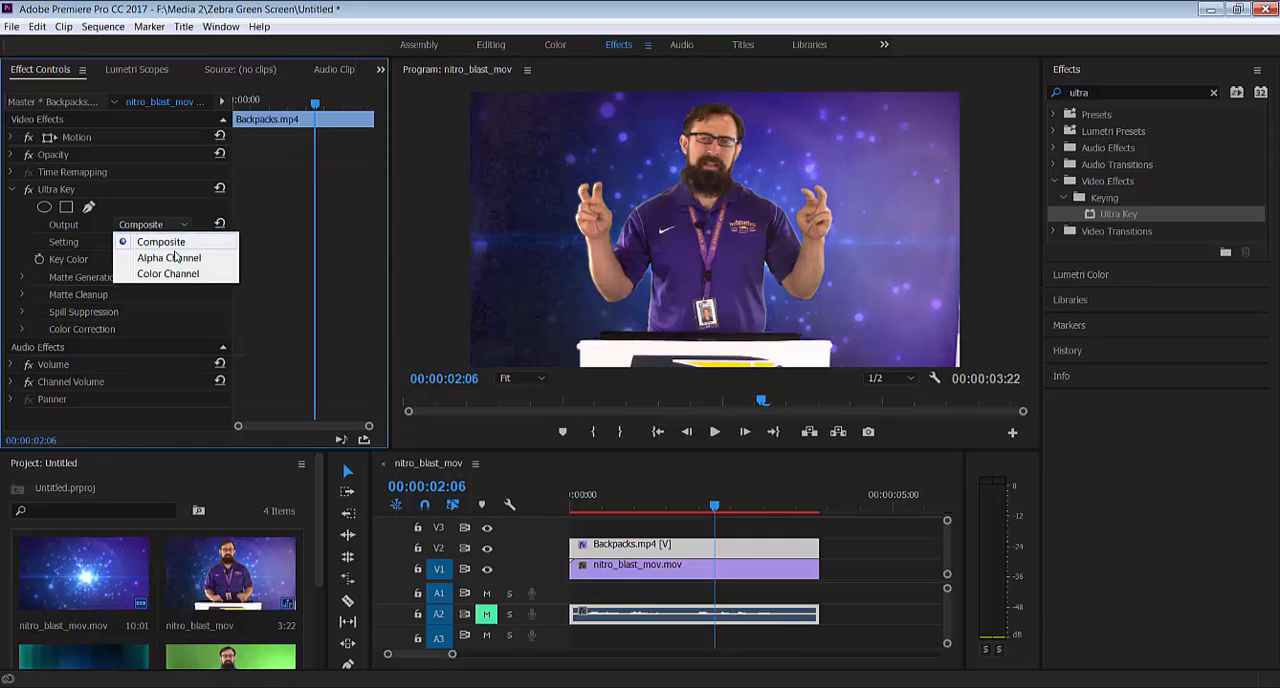
left_click(169, 258)
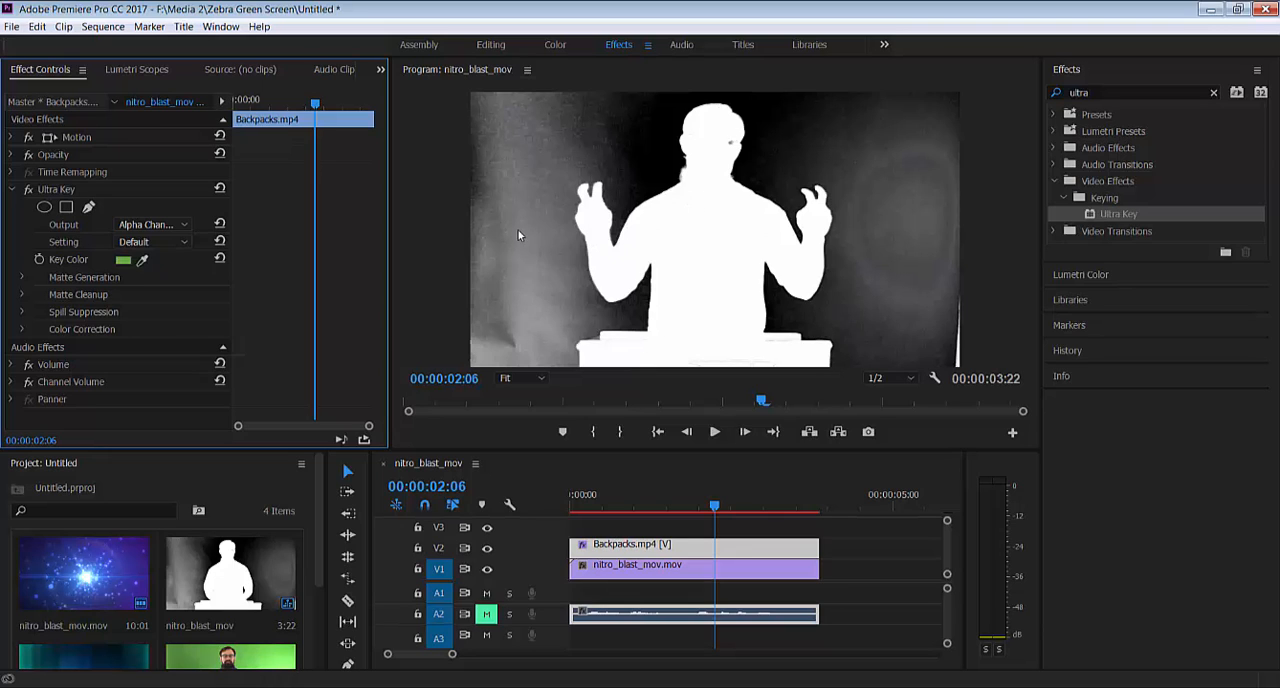
left_click(20, 279)
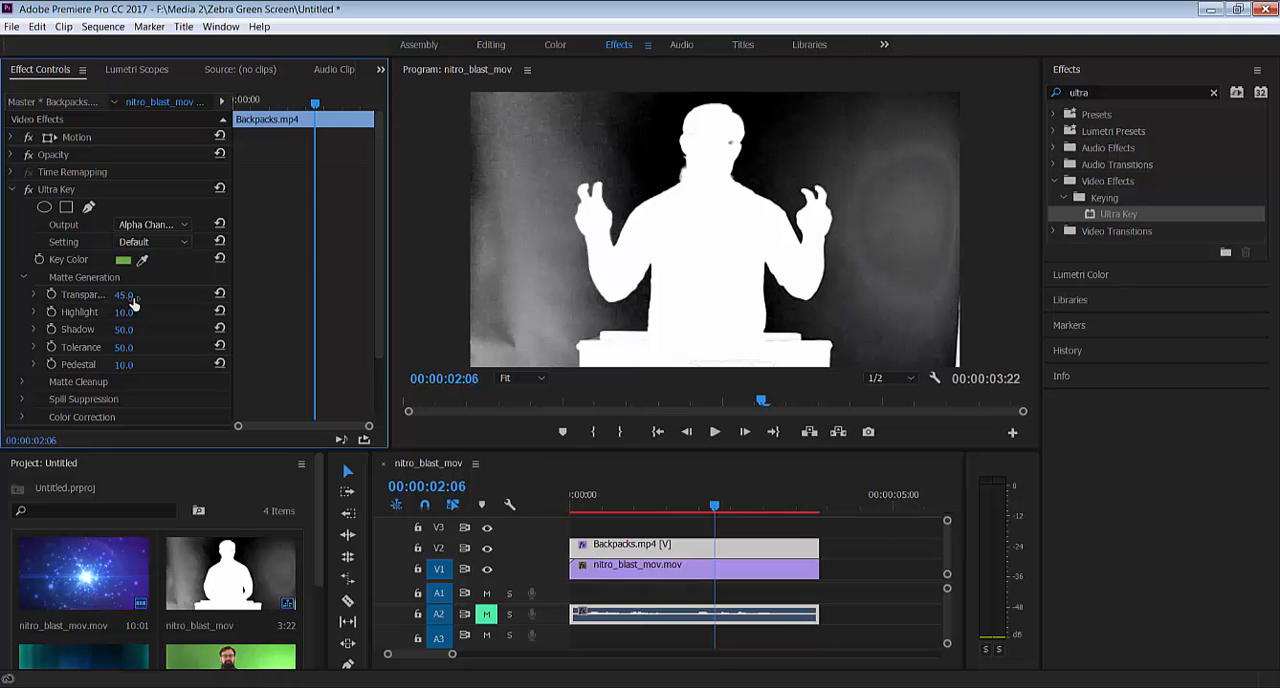
mouse_move(124, 302)
left_mouse_down()
mouse_move(157, 298)
mouse_move(116, 305)
mouse_move(143, 294)
left_mouse_up()
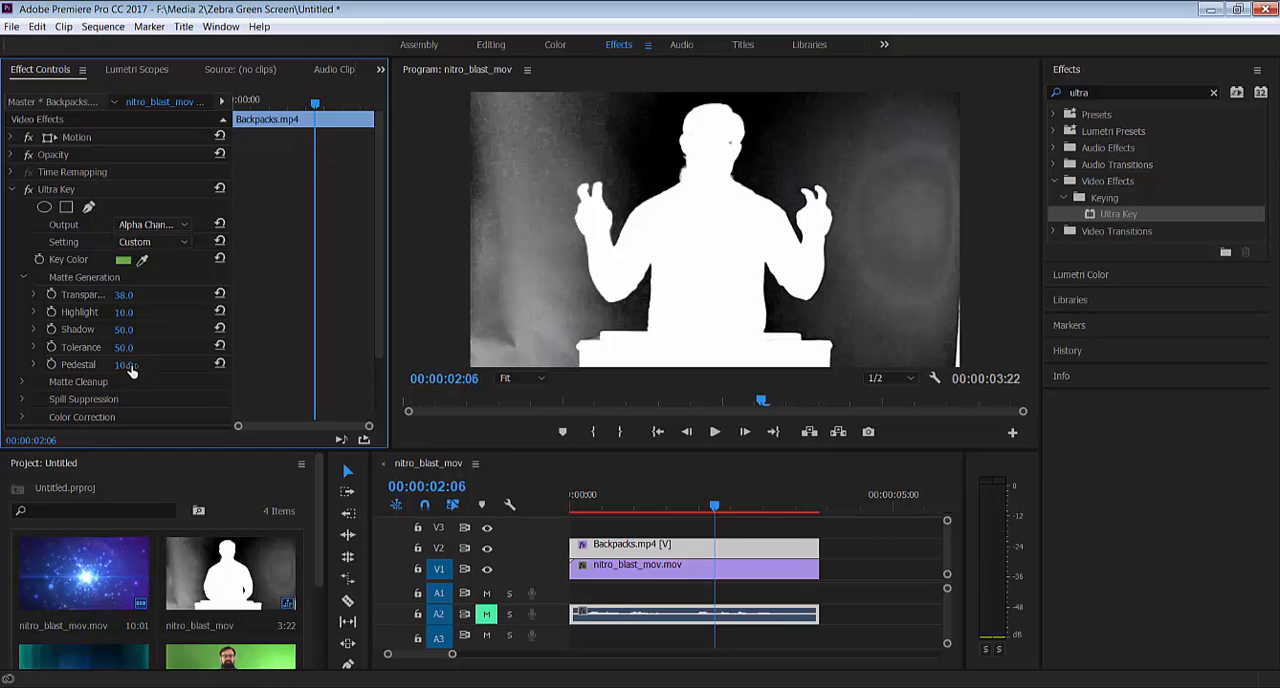
left_click_drag(130, 370, 209, 364)
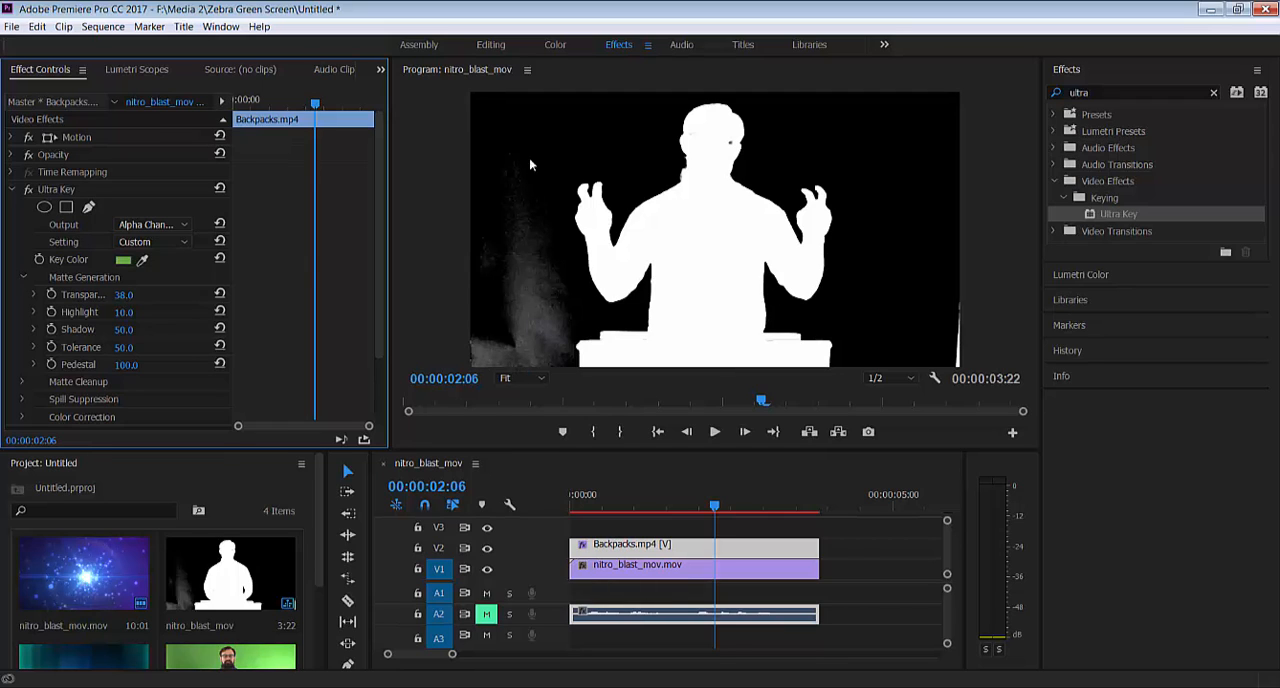
Return the Ultra Key output to Composite and compare the picture with the effect switched off and on
left_click(165, 226)
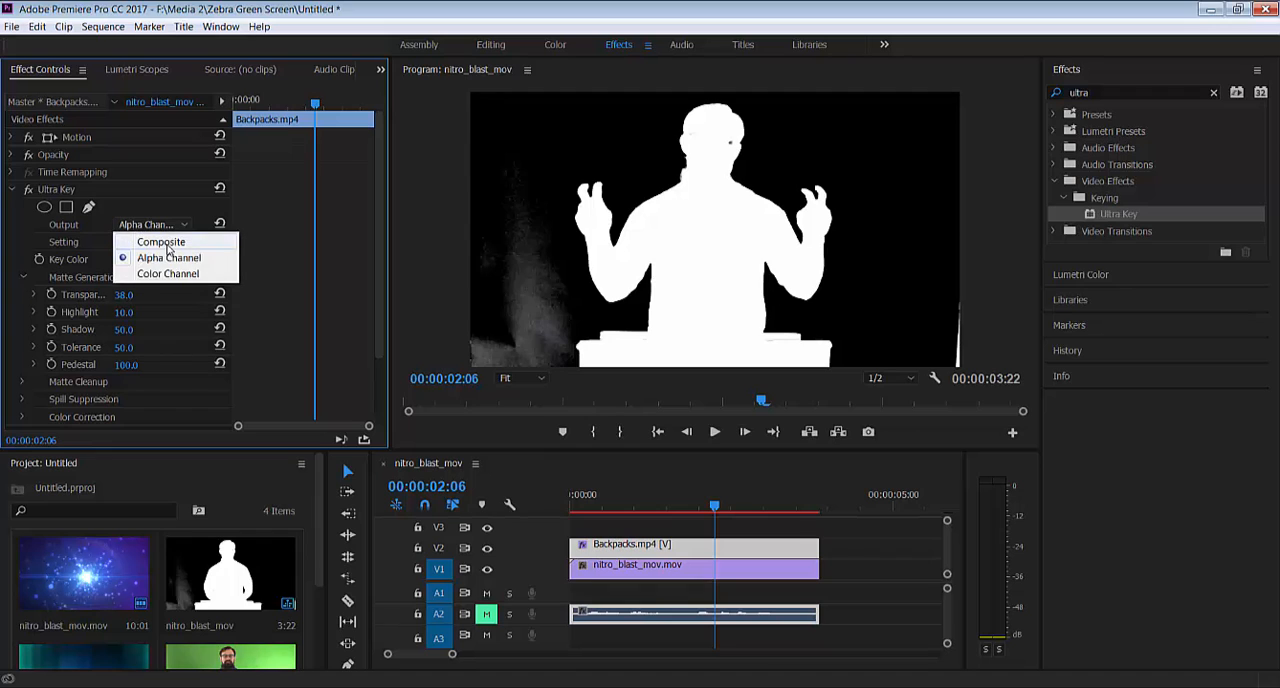
left_click(163, 243)
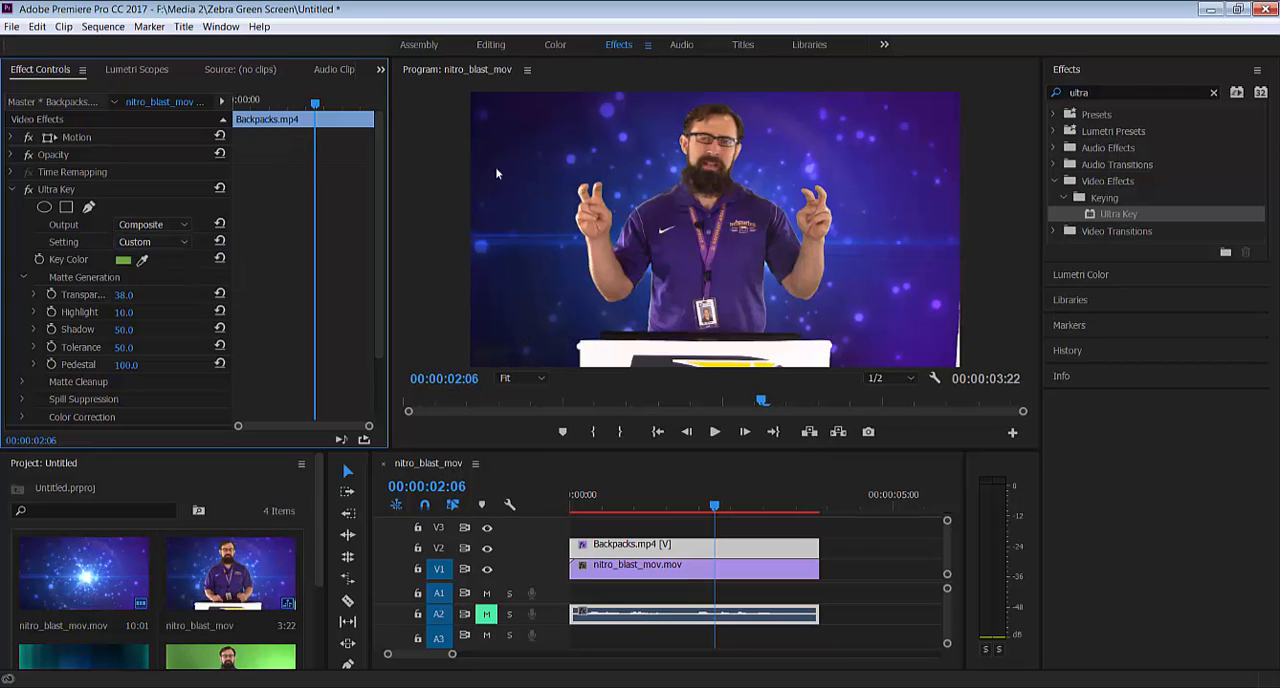
left_click(29, 190)
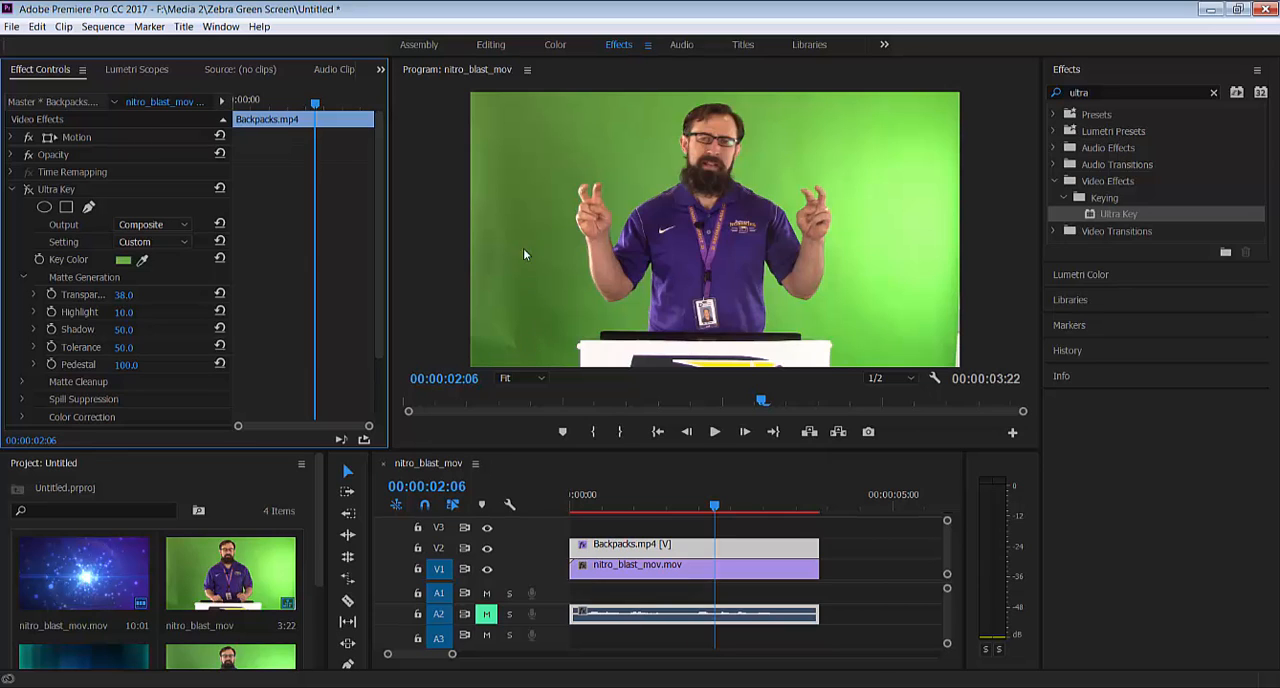
left_click(29, 190)
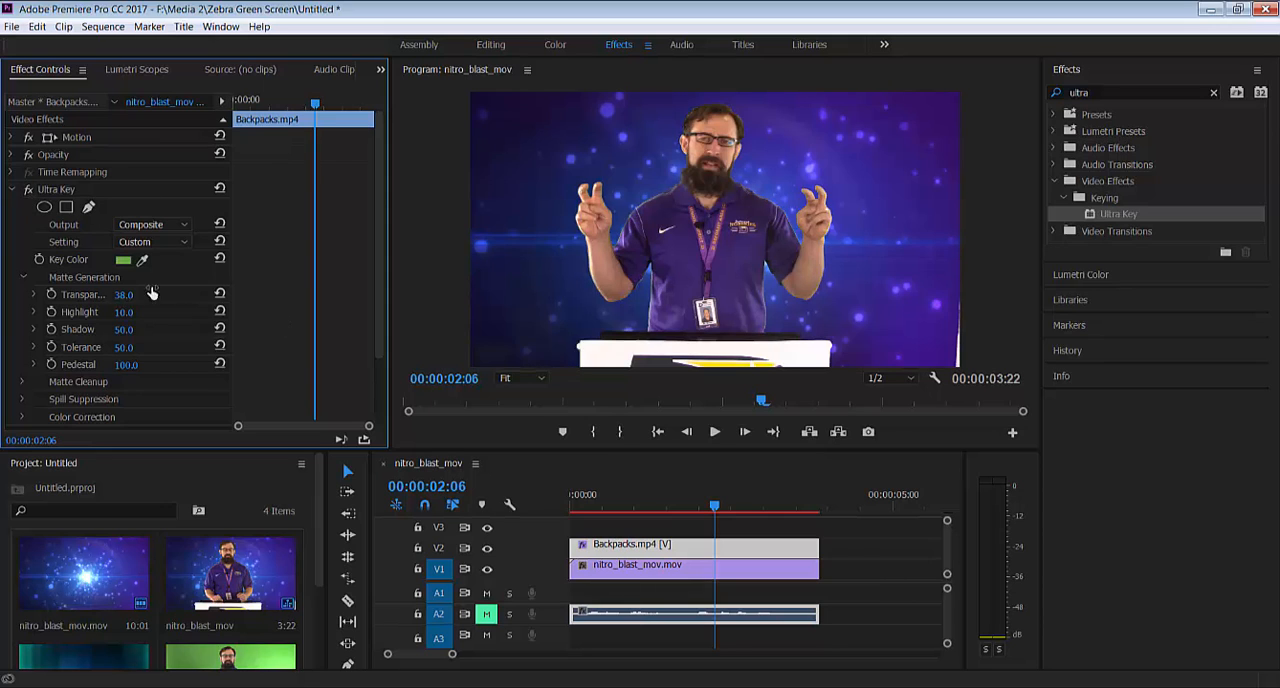
Refine the matte in the Alpha Channel output with Shadow 33 and Transparency 24, and return the output to Composite
left_click(152, 224)
left_click(155, 255)
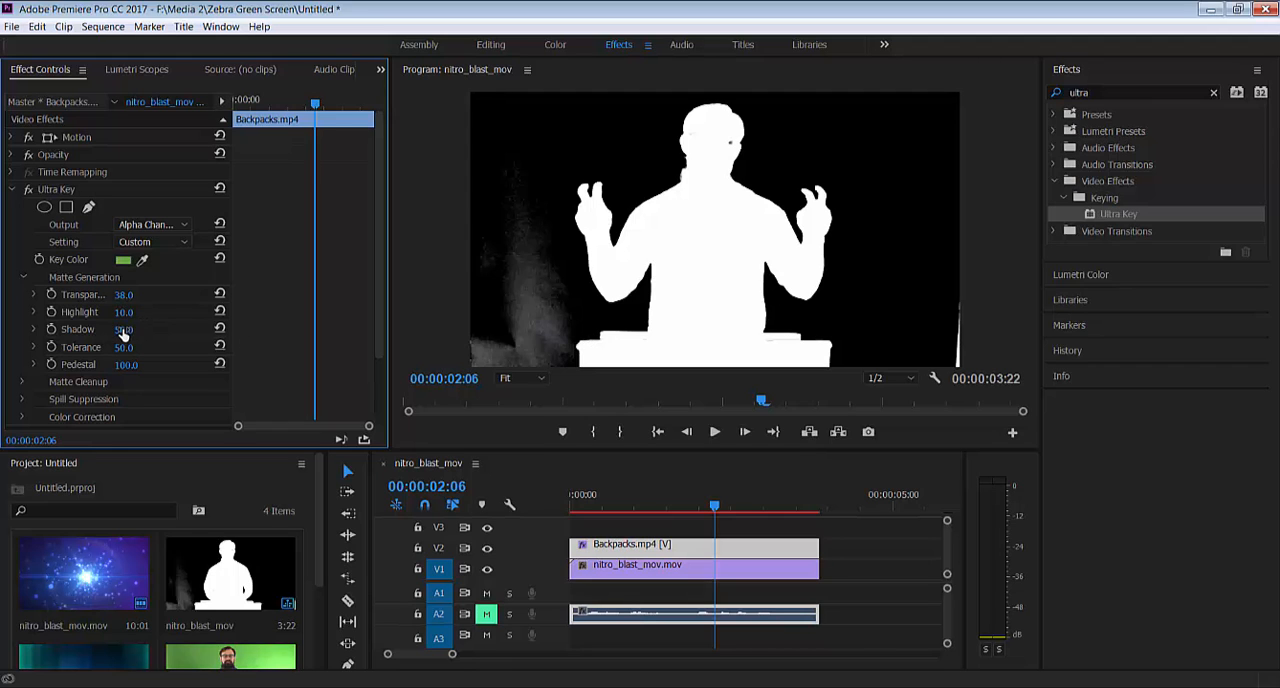
mouse_move(122, 333)
left_mouse_down()
mouse_move(134, 336)
mouse_move(112, 338)
left_mouse_up()
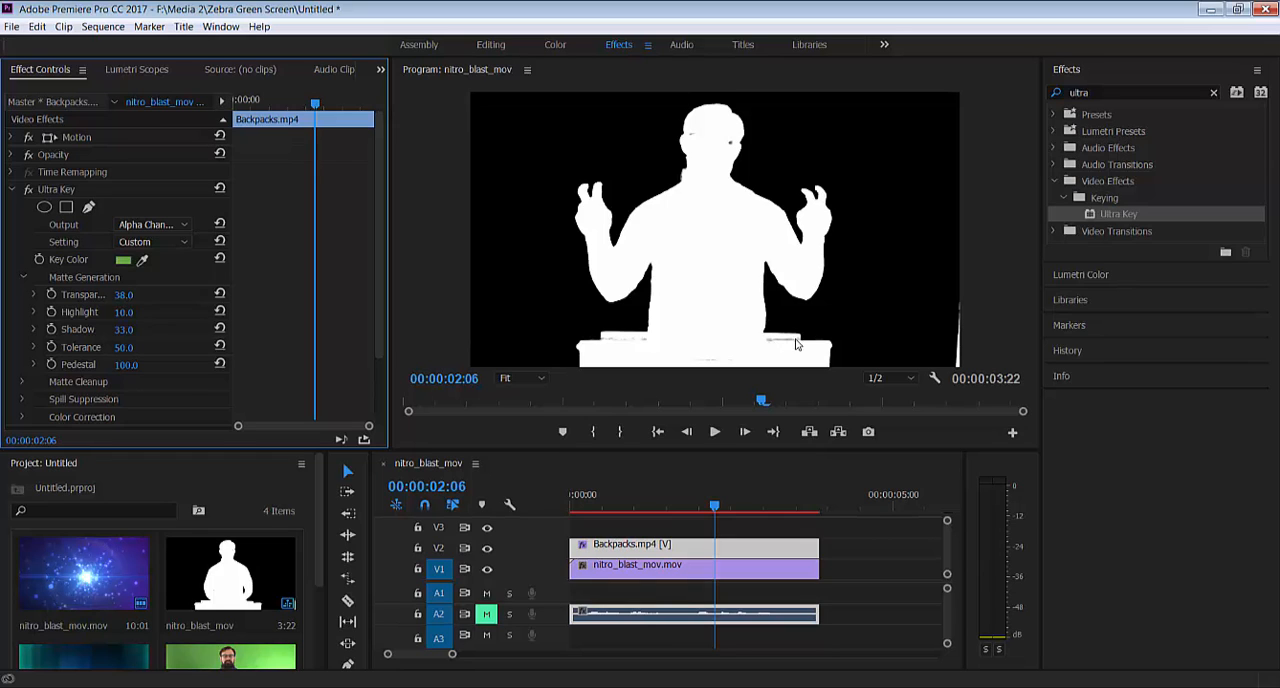
mouse_move(121, 294)
left_mouse_down()
mouse_move(177, 294)
mouse_move(134, 298)
left_mouse_up()
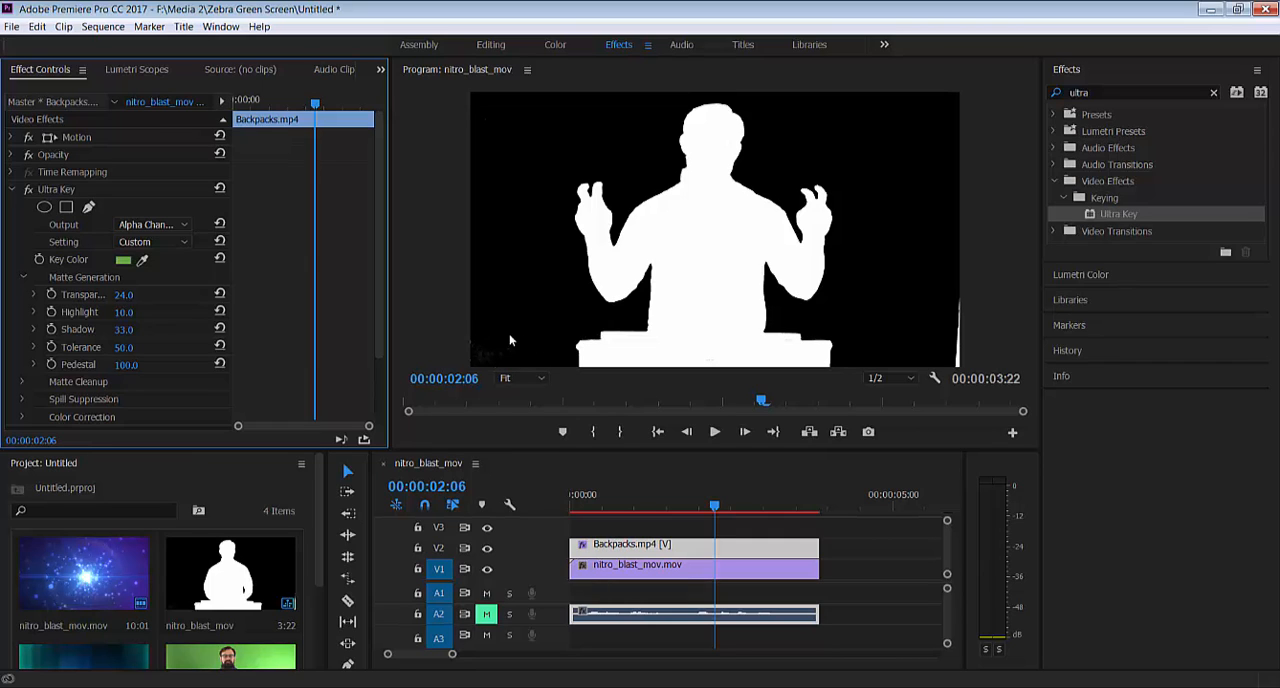
left_click(158, 225)
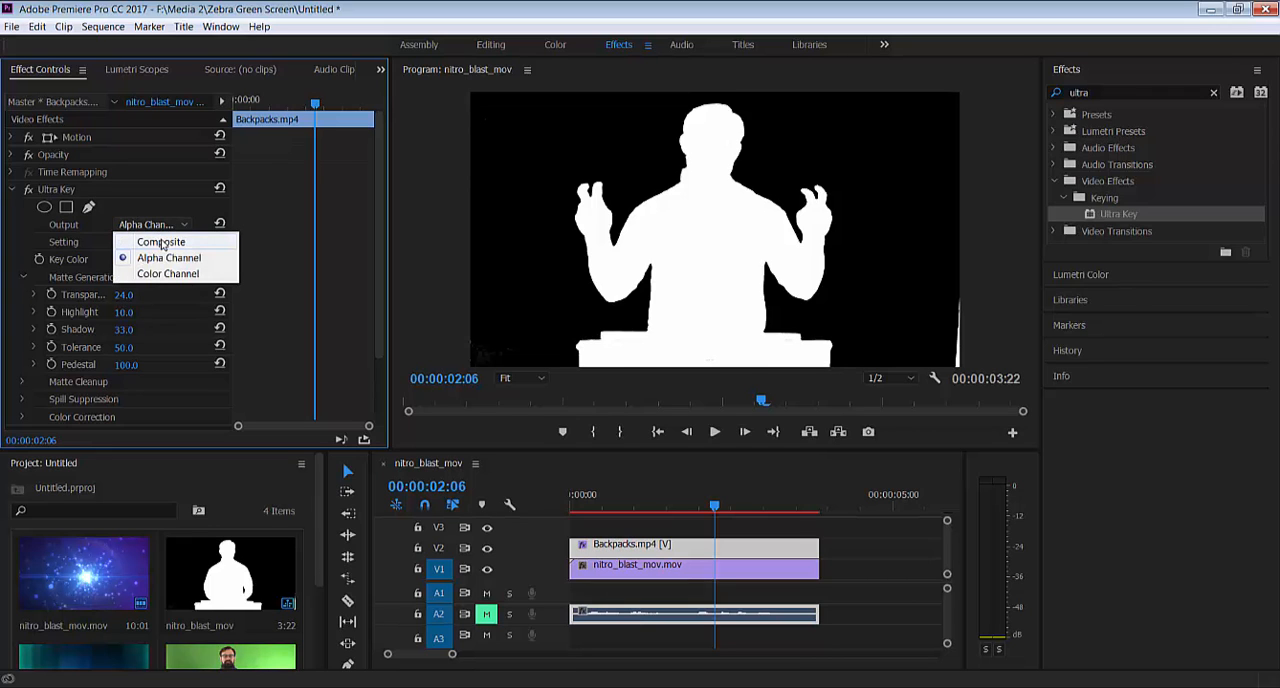
left_click(161, 242)
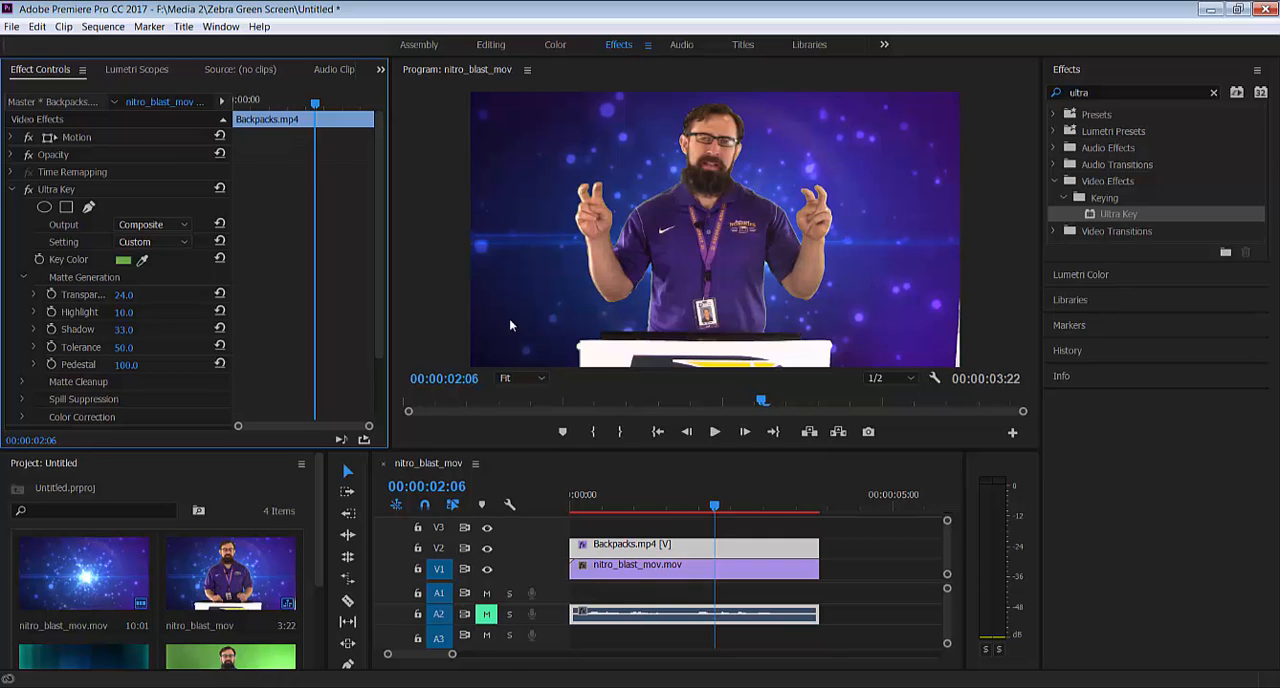
Set the Matte Cleanup Choke to 3 while inspecting the face edges, and test Soften at 100 before returning it to 0
left_click(540, 378)
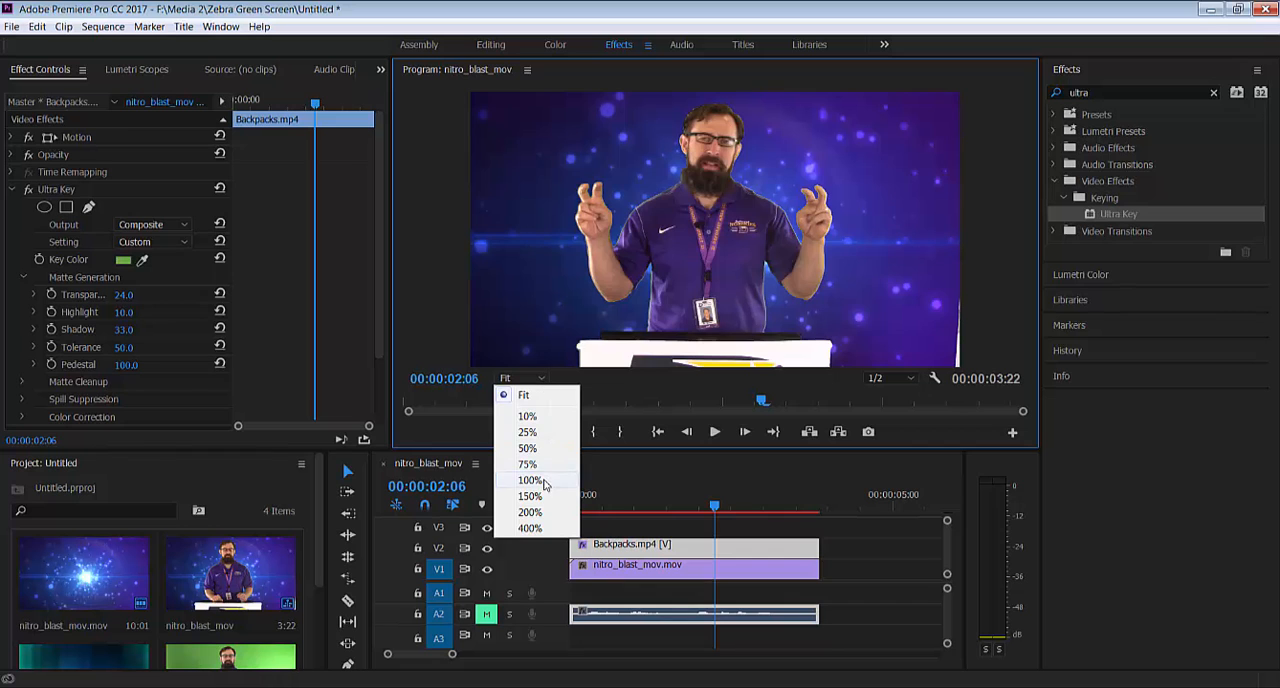
left_click(540, 496)
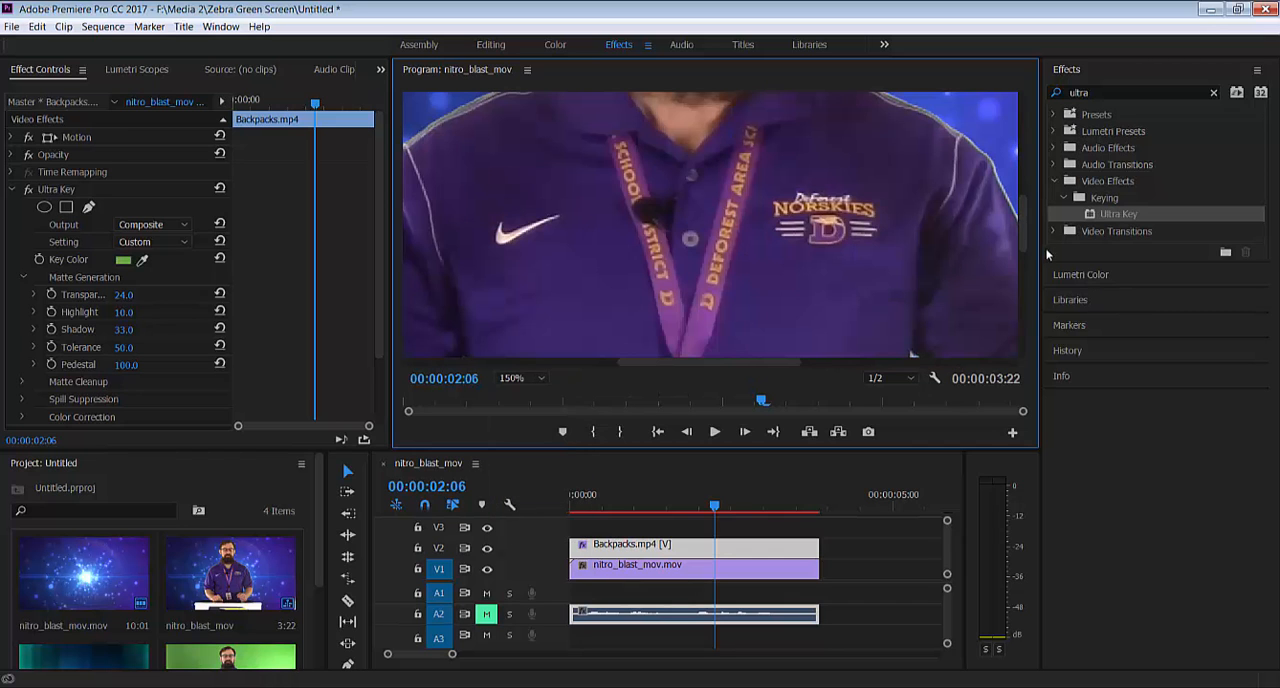
left_click_drag(1028, 233, 1026, 167)
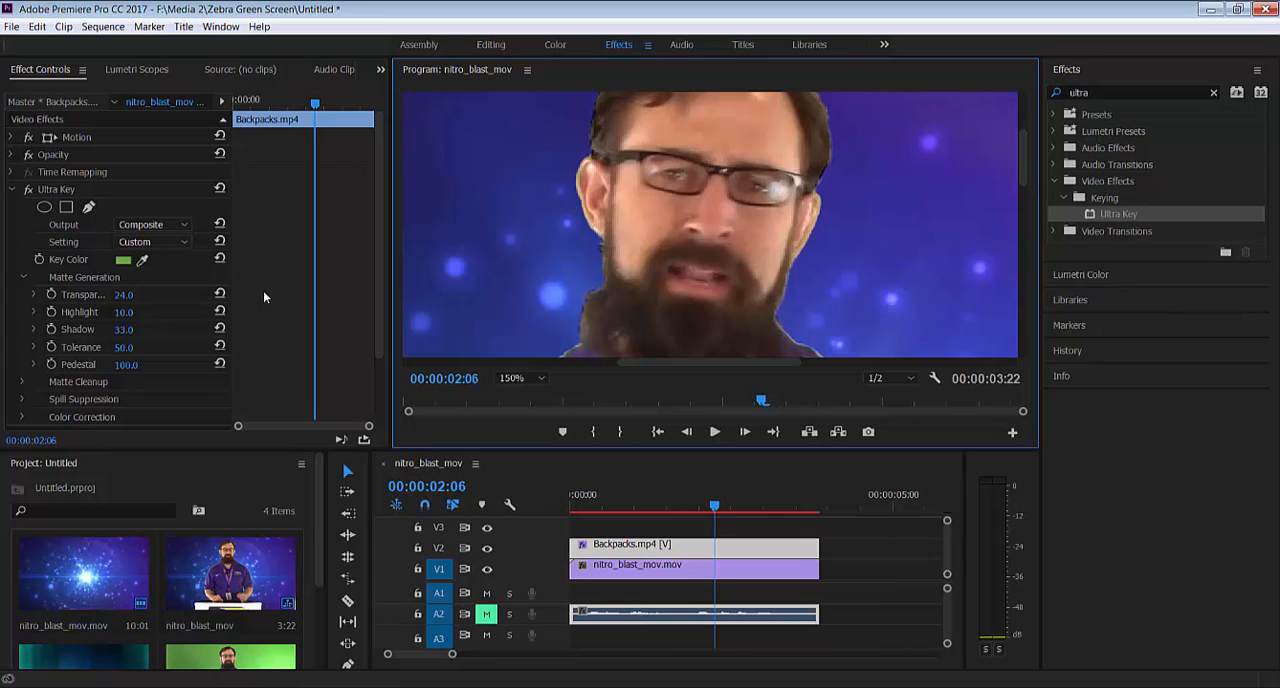
left_click(24, 278)
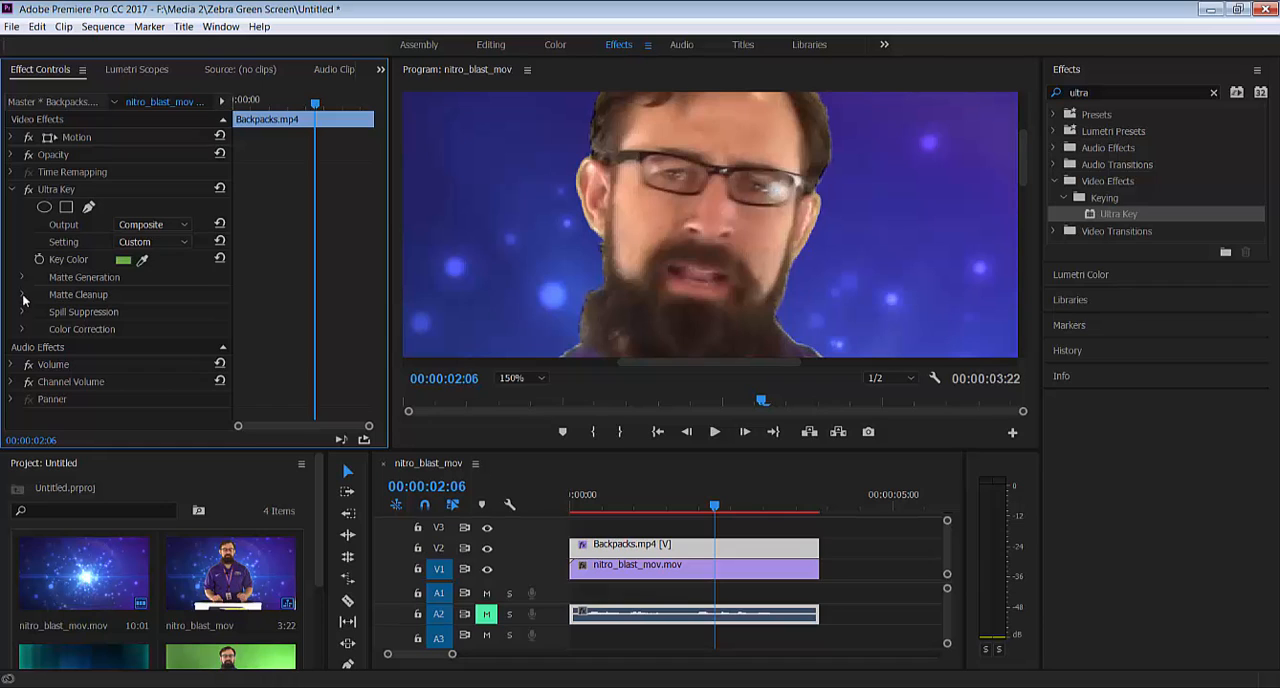
left_click(23, 295)
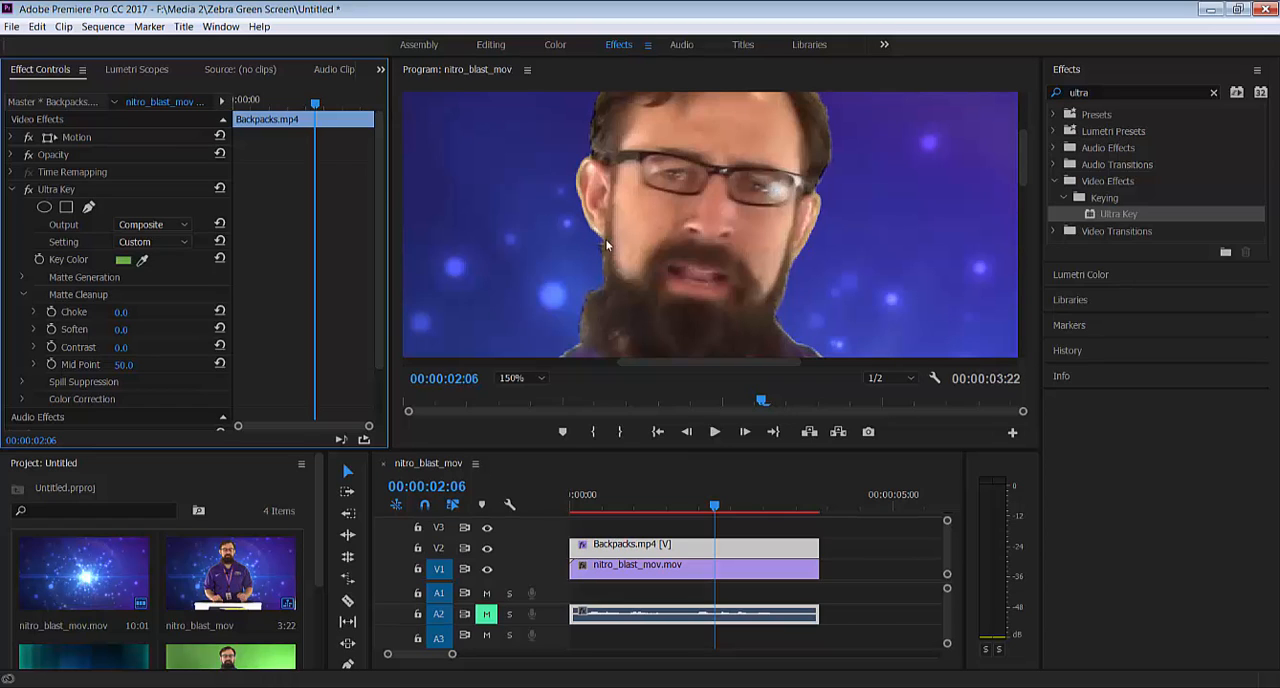
left_click_drag(120, 312, 151, 318)
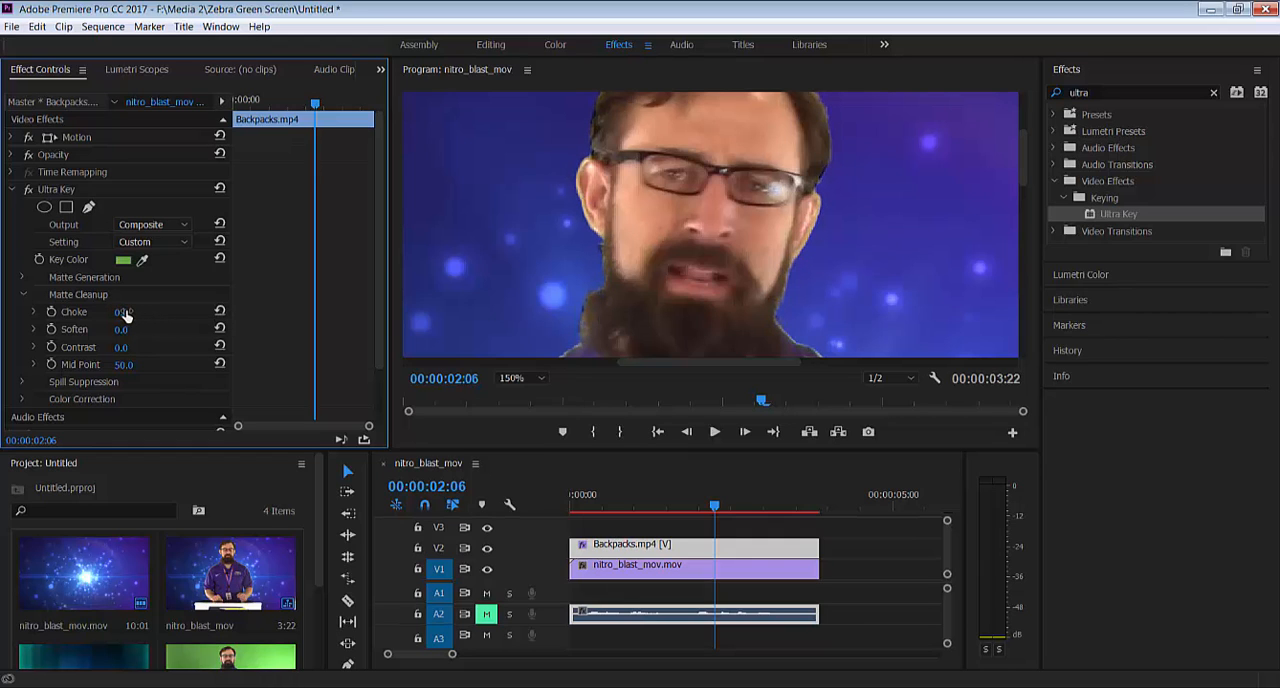
left_click_drag(128, 311, 145, 309)
left_click_drag(120, 330, 260, 331)
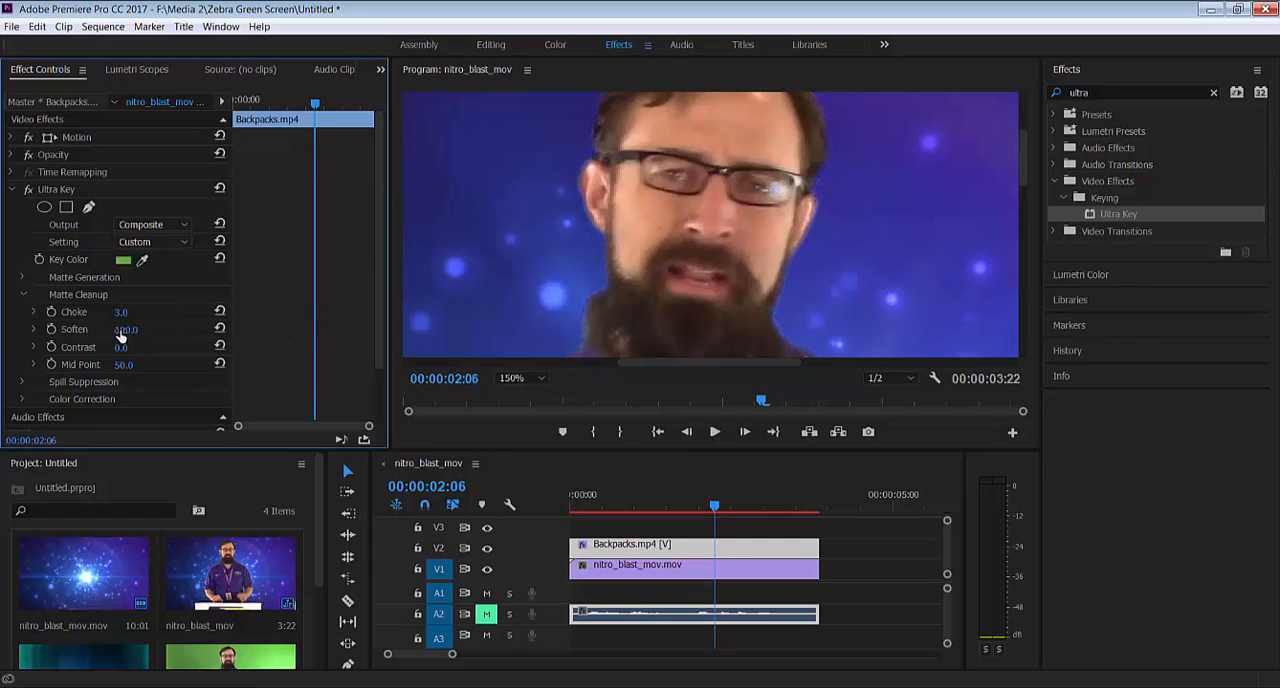
mouse_move(120, 337)
left_mouse_down()
mouse_move(58, 328)
mouse_move(124, 334)
left_mouse_up()
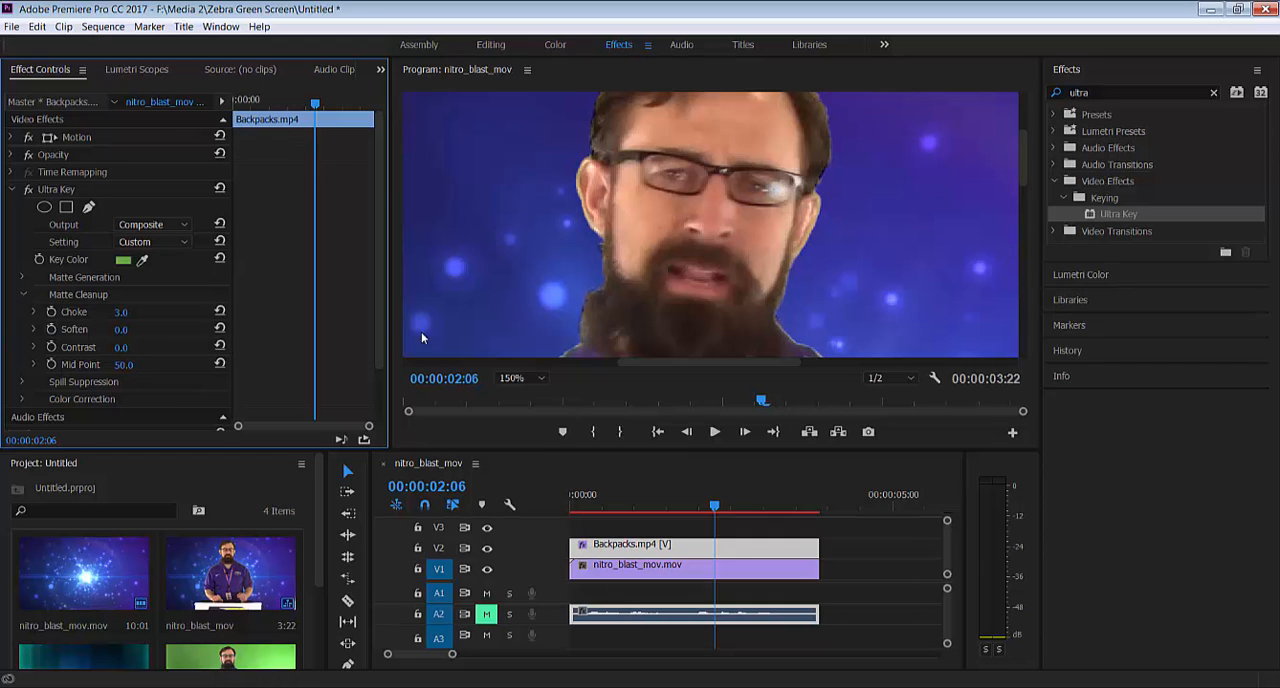
Fit the whole frame in the program view and play the keyed sequence from the beginning
left_click(516, 379)
left_click(524, 395)
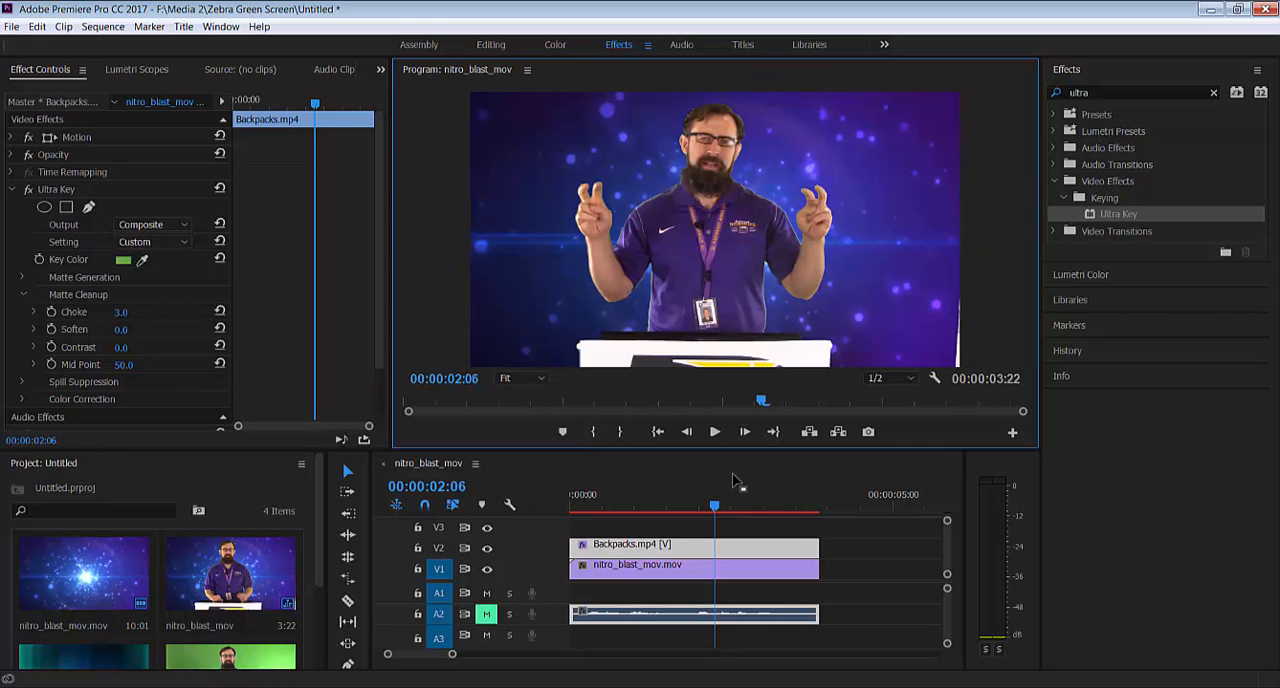
left_click_drag(714, 504, 538, 530)
key("space")
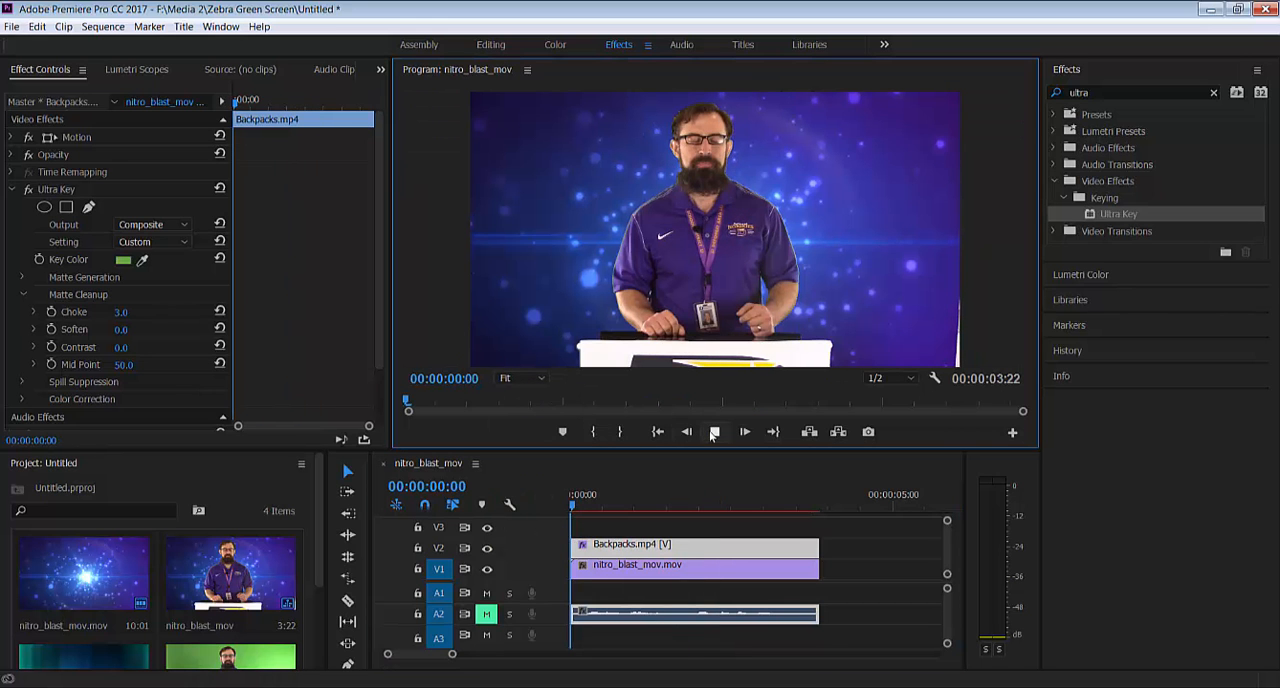